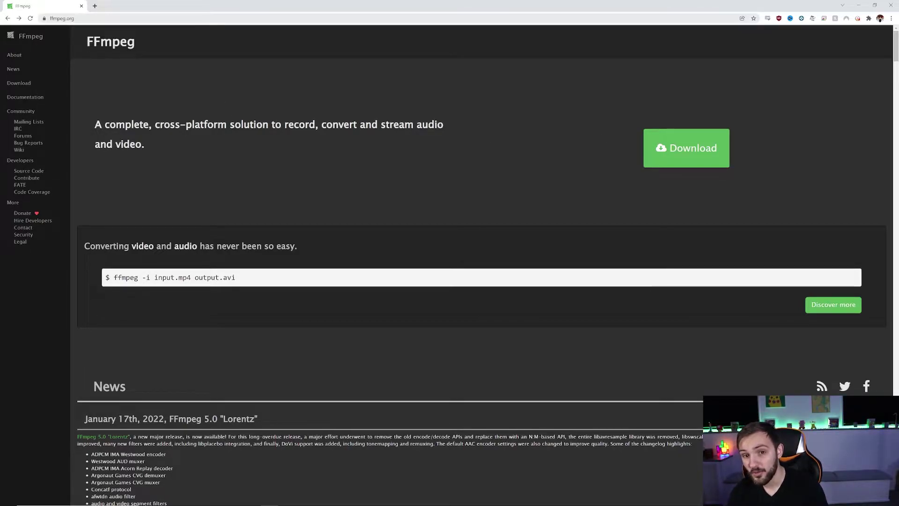
Go to ffmpeg.org's Download page and bring up the Windows EXE builds from gyan.dev and BtbN
left_click(61, 19)
left_click(129, 87)
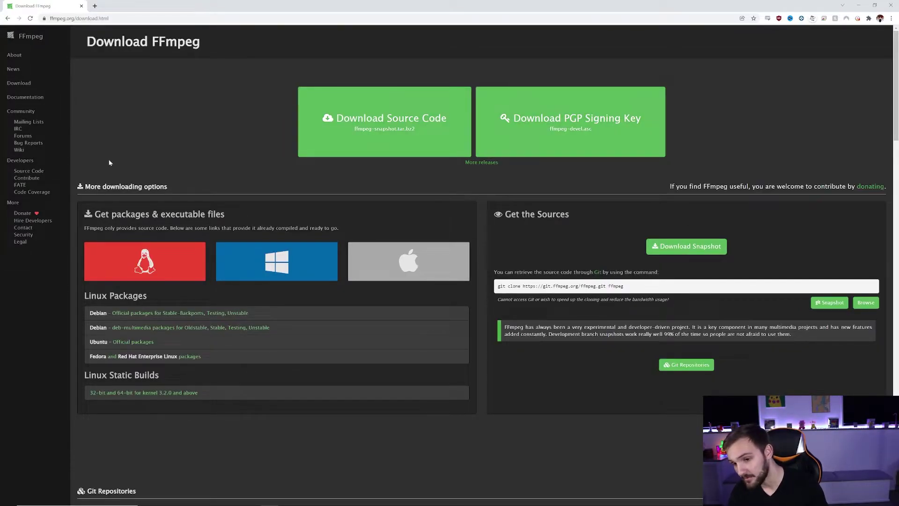
mouse_move(230, 263)
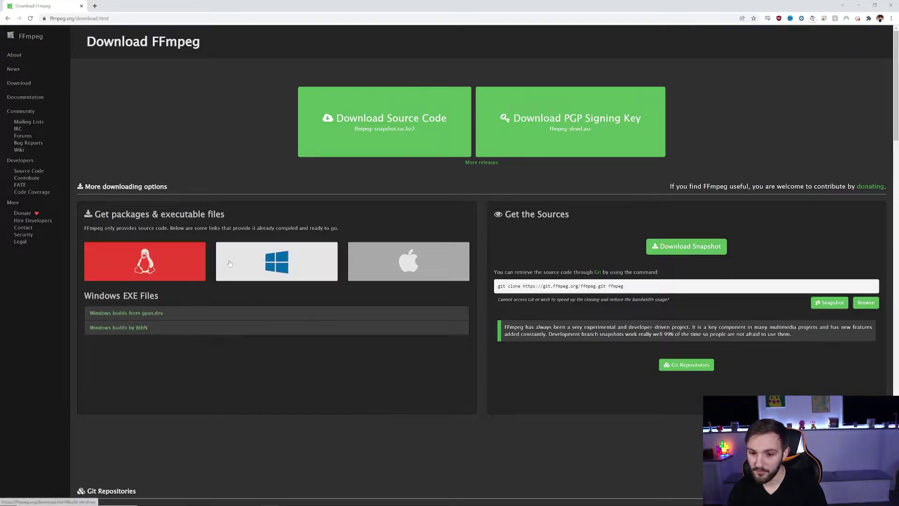
Save ffmpeg-release-essentials.zip (5.0) from gyan.dev's release builds as ffmpeg-5.0-essentials_build.zip
left_click(131, 312)
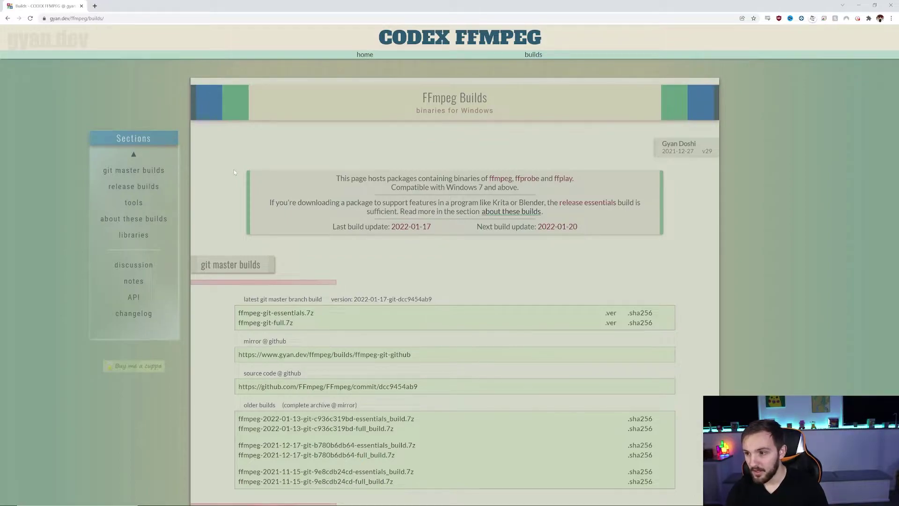
scroll(234, 172, "down", 7)
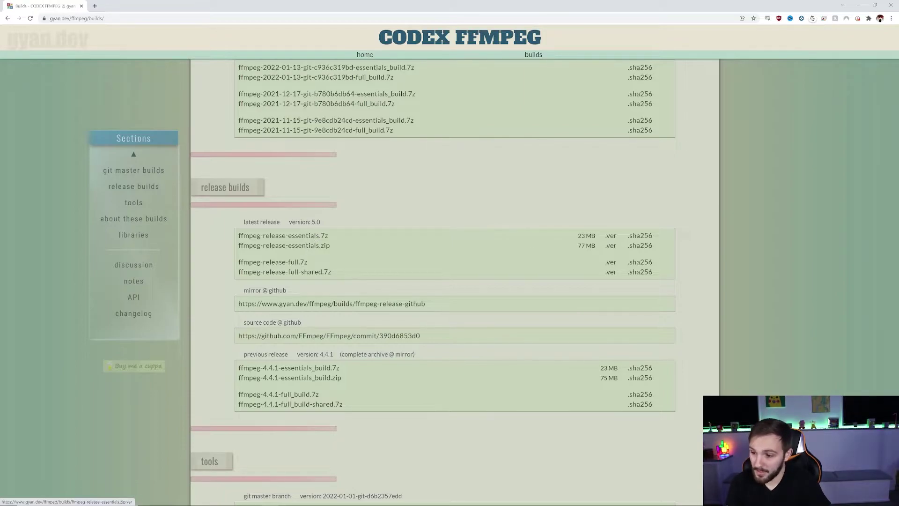
left_click(291, 252)
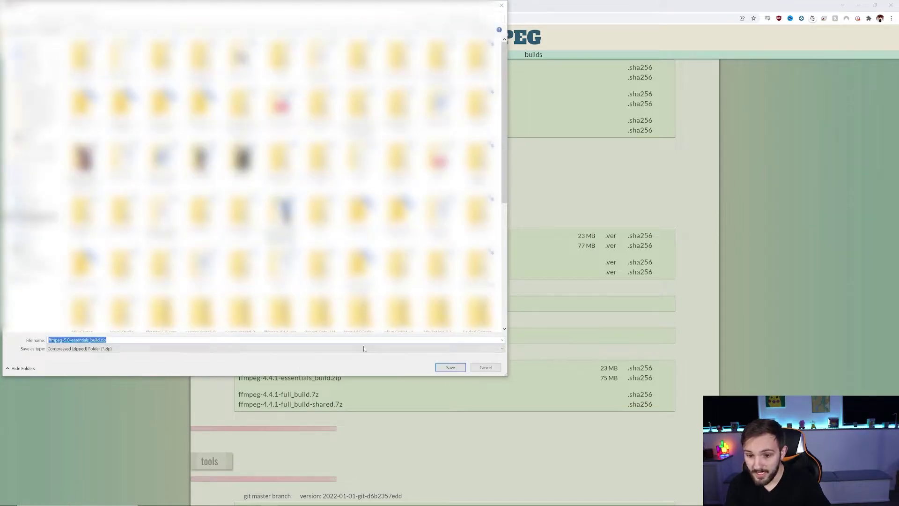
left_click(438, 371)
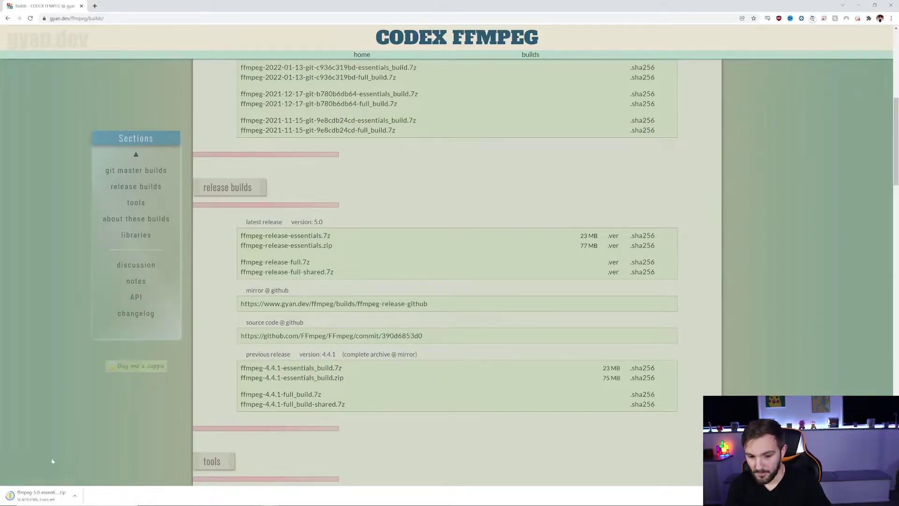
Extract the downloaded zip to the suggested ffmpeg-5.0-essentials_build folder in Downloads
left_click(36, 496)
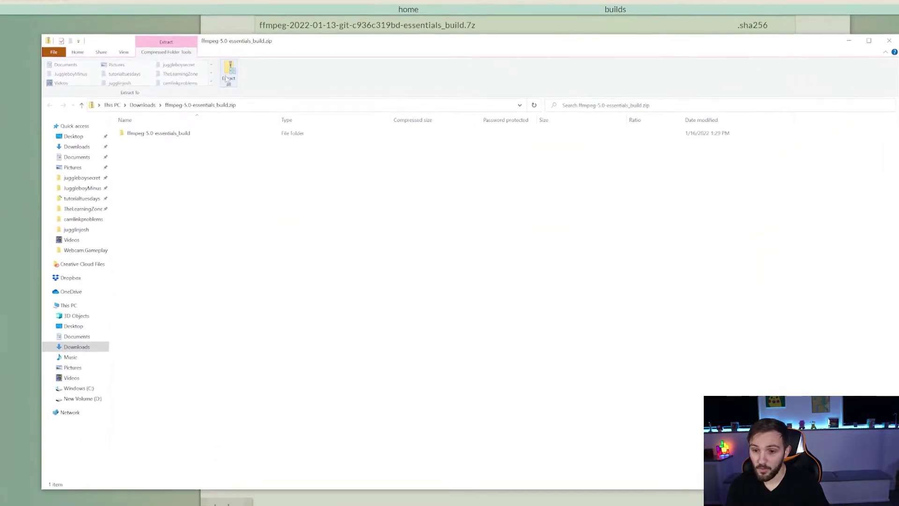
left_click(228, 76)
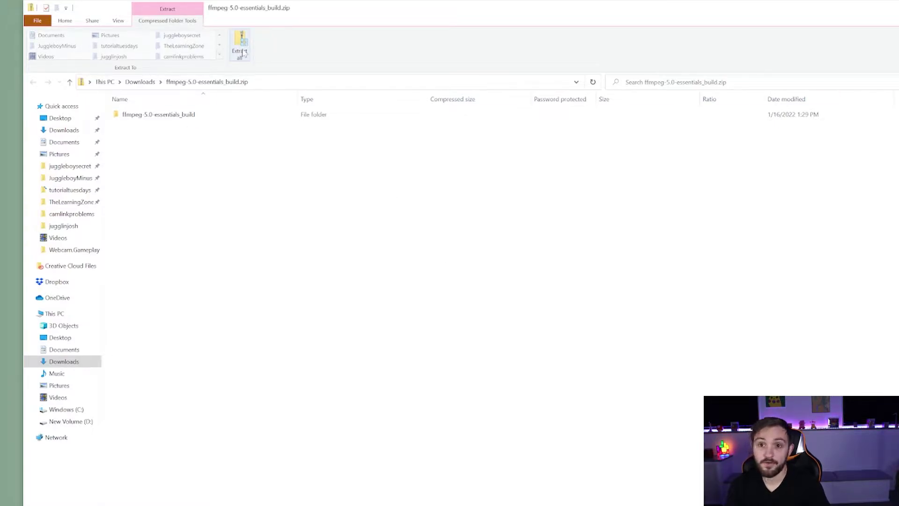
left_click(243, 53)
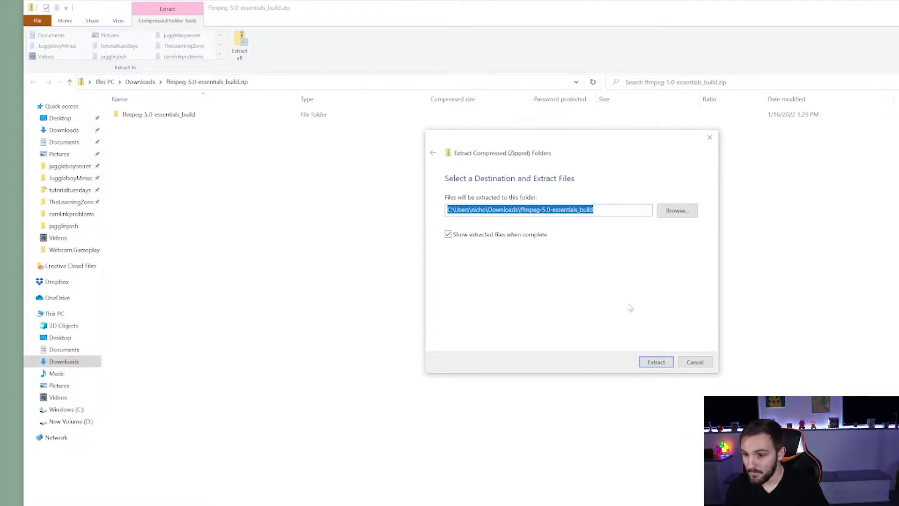
left_click(659, 363)
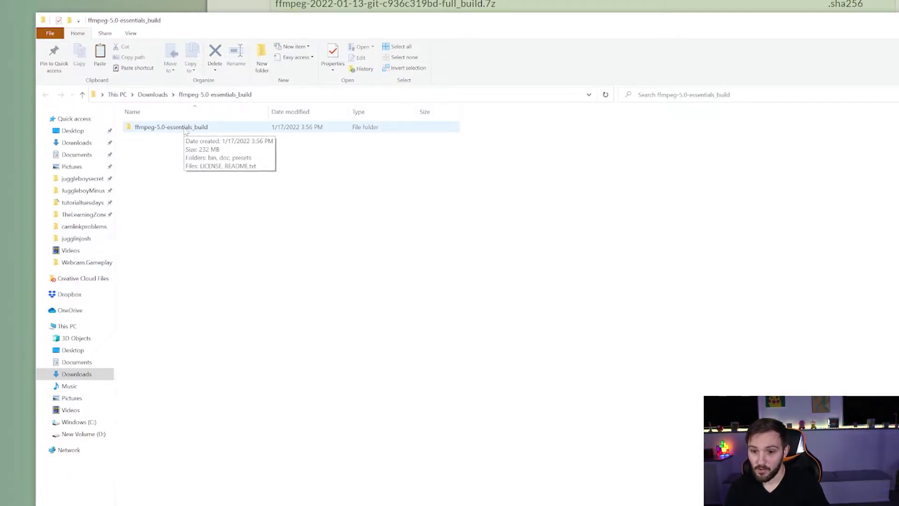
Copy ffmpeg.exe, ffplay.exe and ffprobe.exe from the build's bin folder, then go to Windows (C:)
double_click(184, 130)
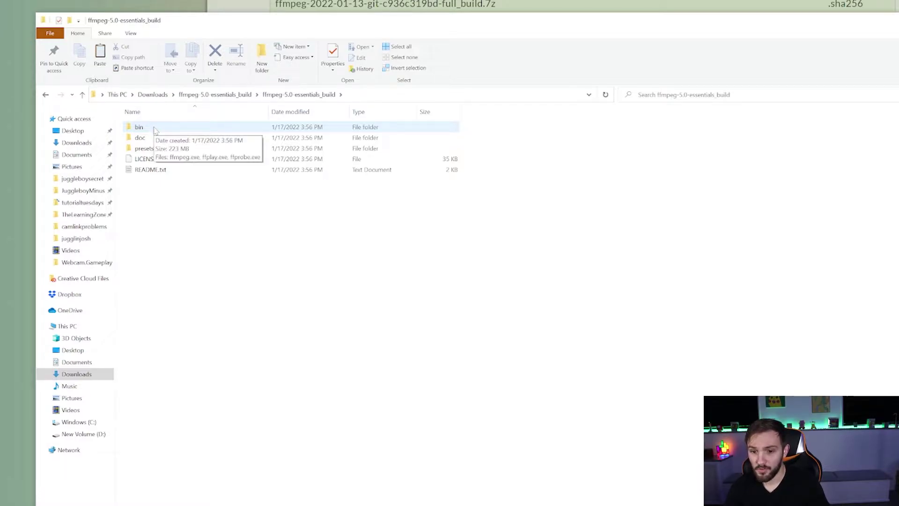
double_click(154, 128)
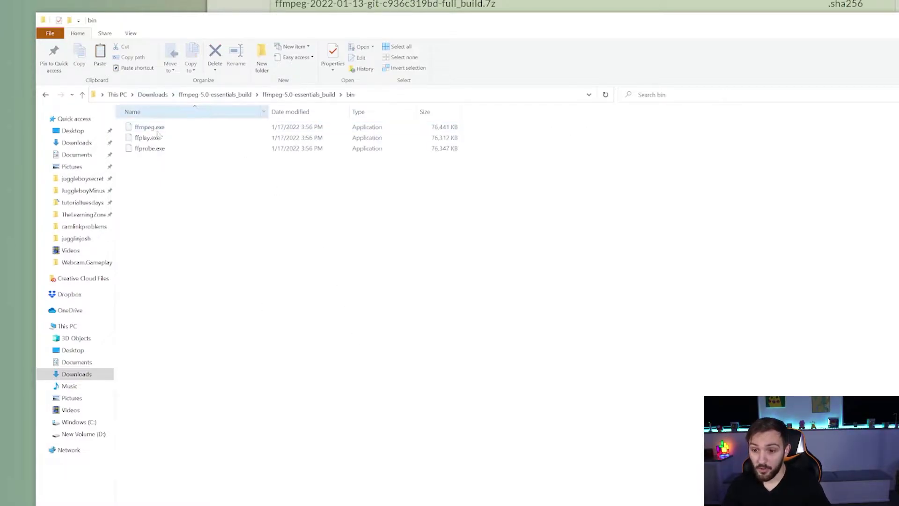
mouse_move(207, 225)
left_mouse_down()
mouse_move(104, 101)
mouse_move(207, 229)
left_mouse_up()
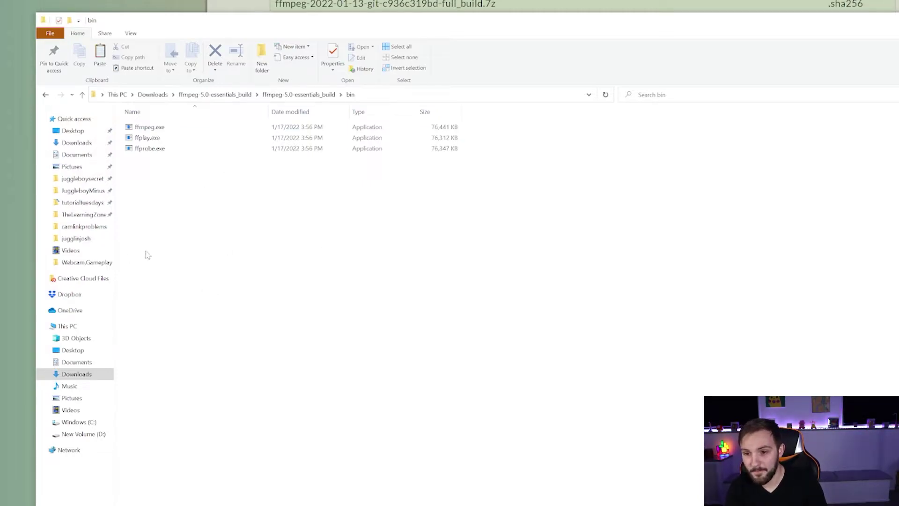
left_click_drag(189, 218, 118, 119)
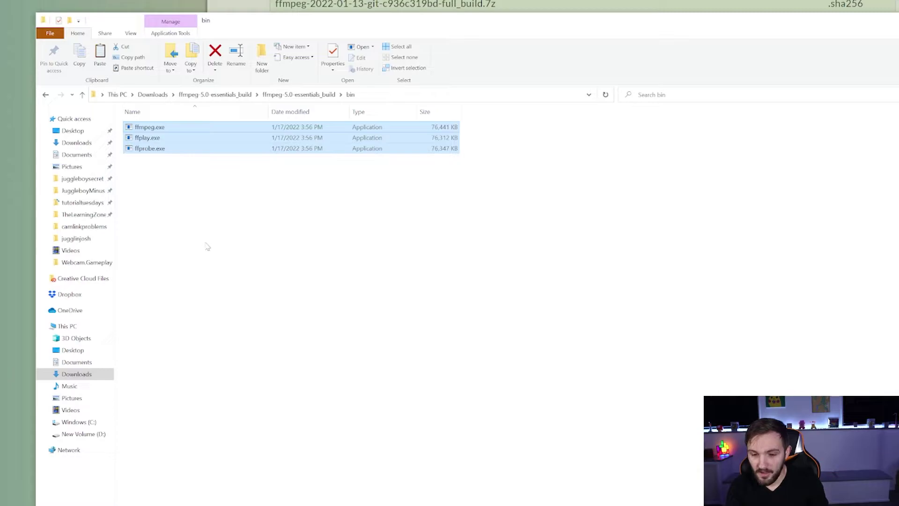
right_click(199, 141)
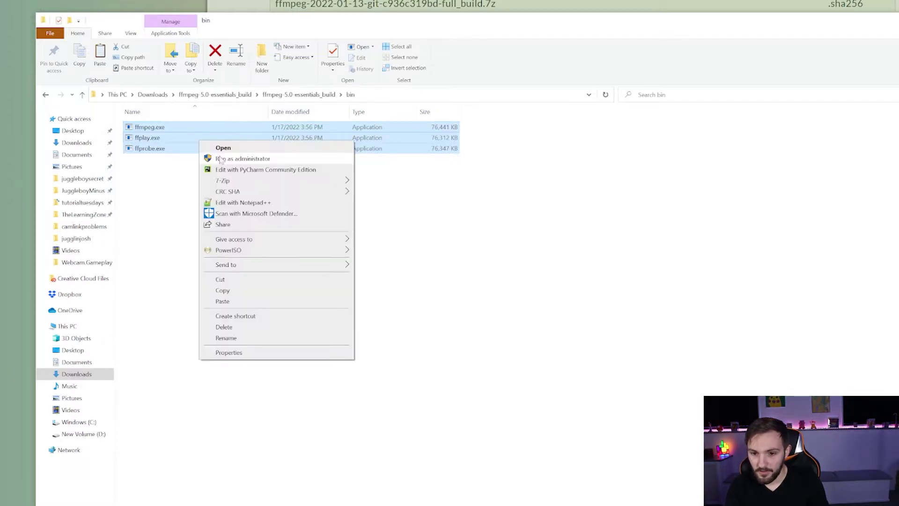
left_click(222, 291)
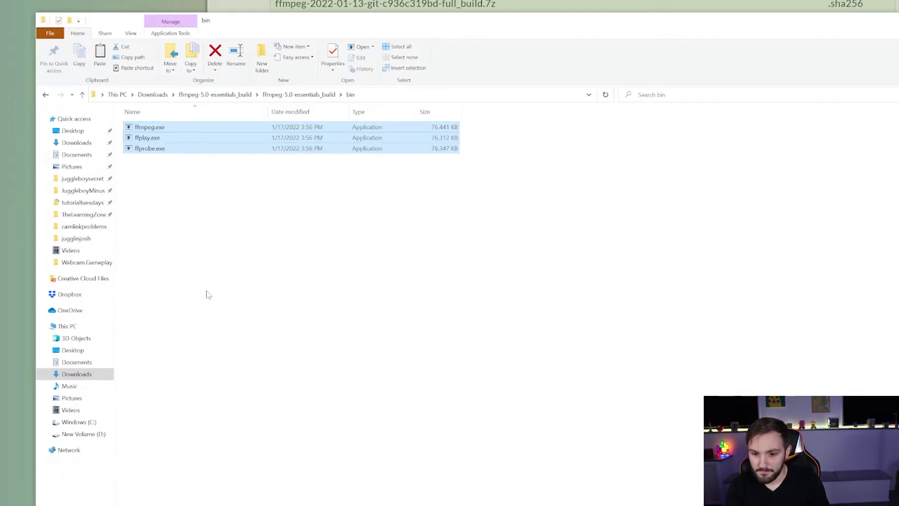
left_click(224, 284)
left_click(78, 422)
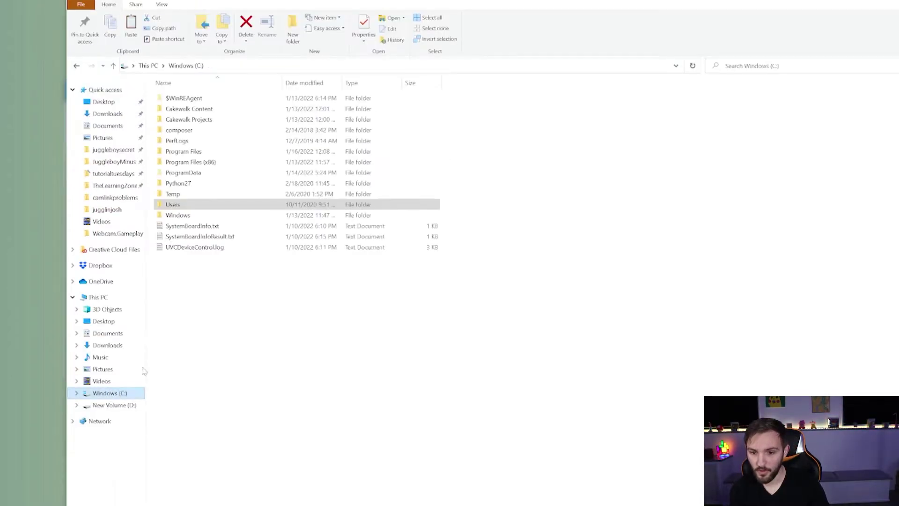
Create a new folder named PATH inside the user's profile folder under C:\Users
left_click(171, 208)
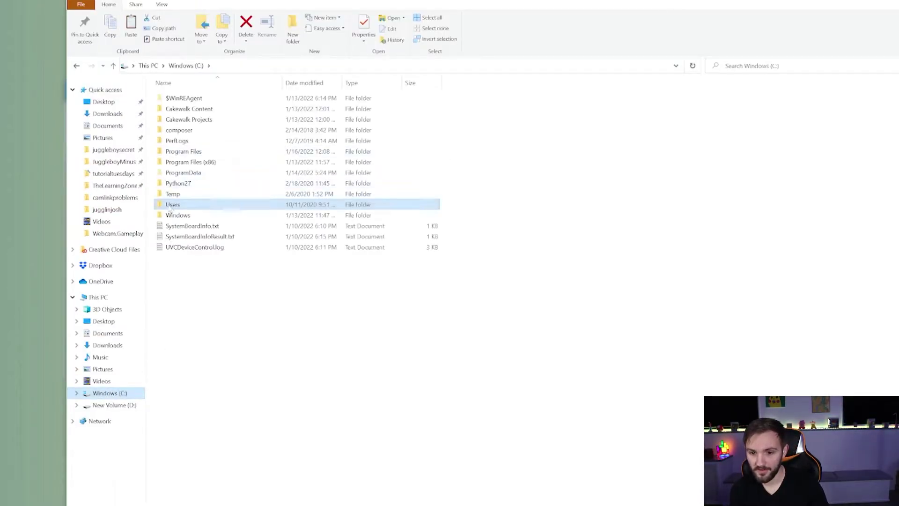
double_click(174, 206)
left_click(175, 109)
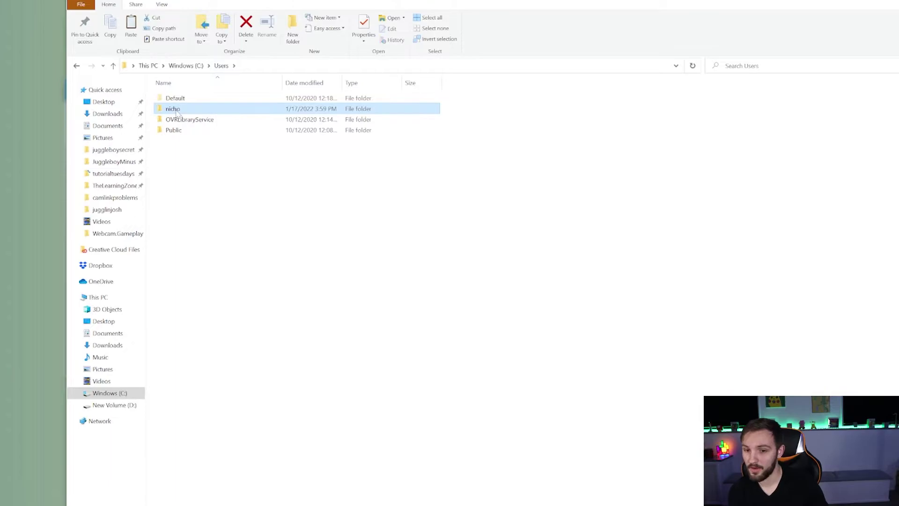
double_click(177, 111)
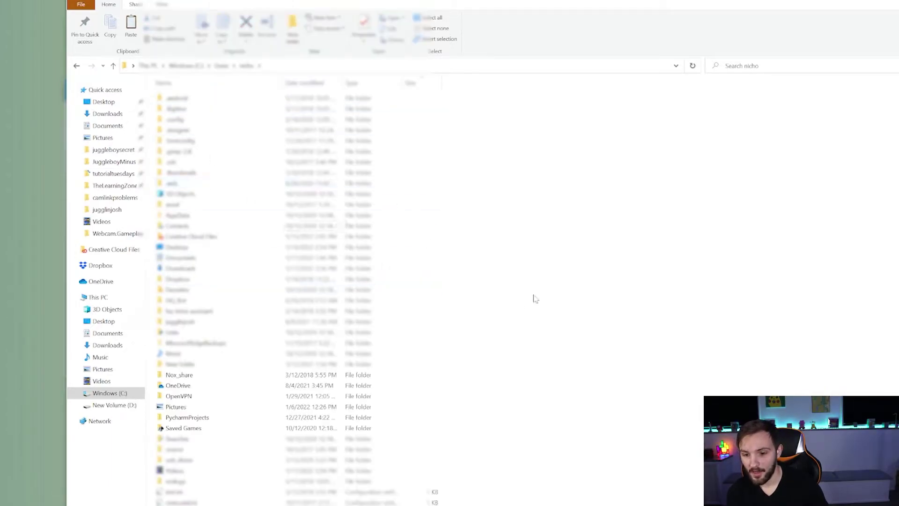
right_click(533, 296)
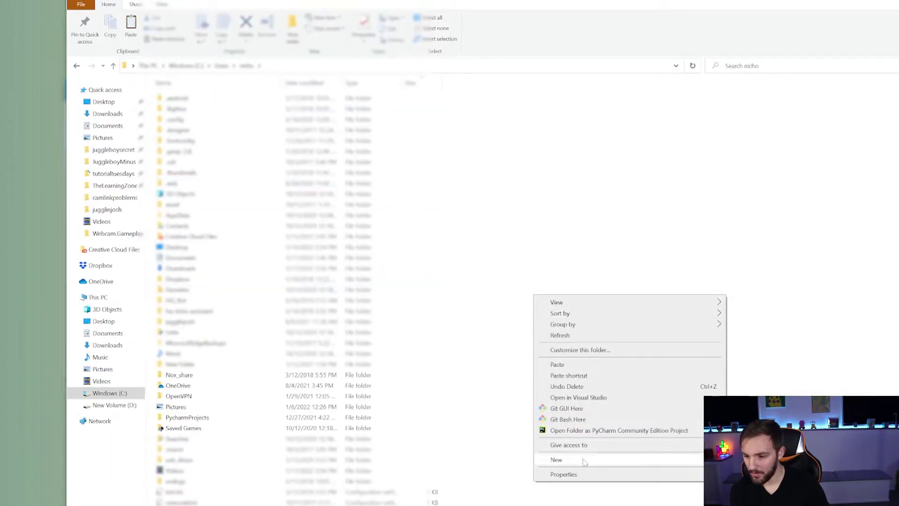
mouse_move(587, 461)
left_click(780, 304)
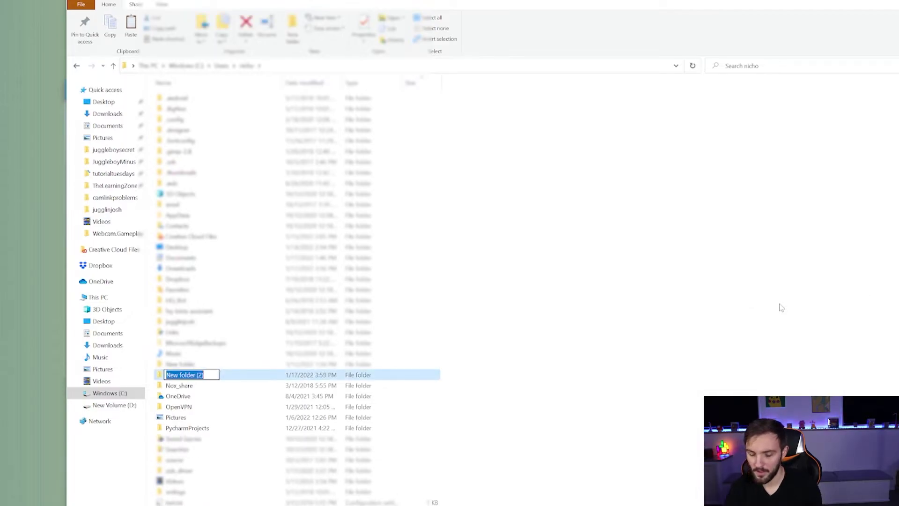
type("PATH")
key("Return")
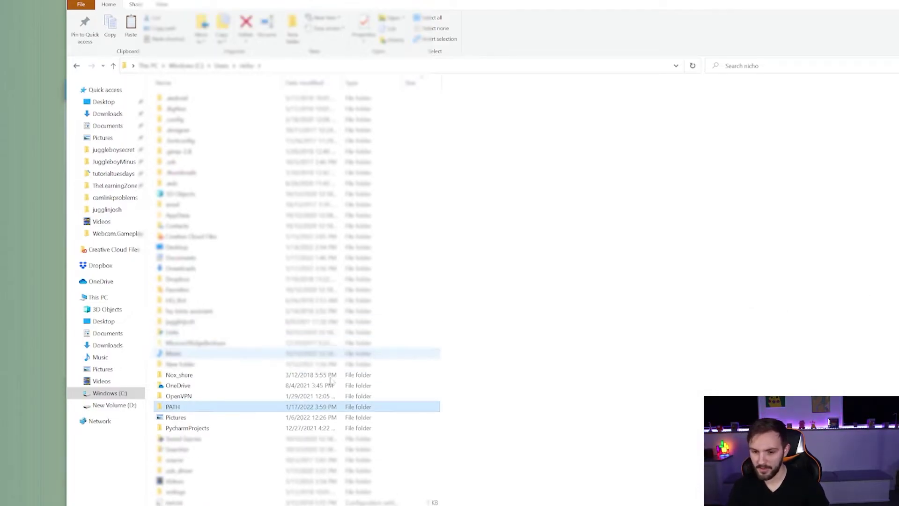
Paste the three ffmpeg executables into the PATH folder and copy its address
double_click(188, 408)
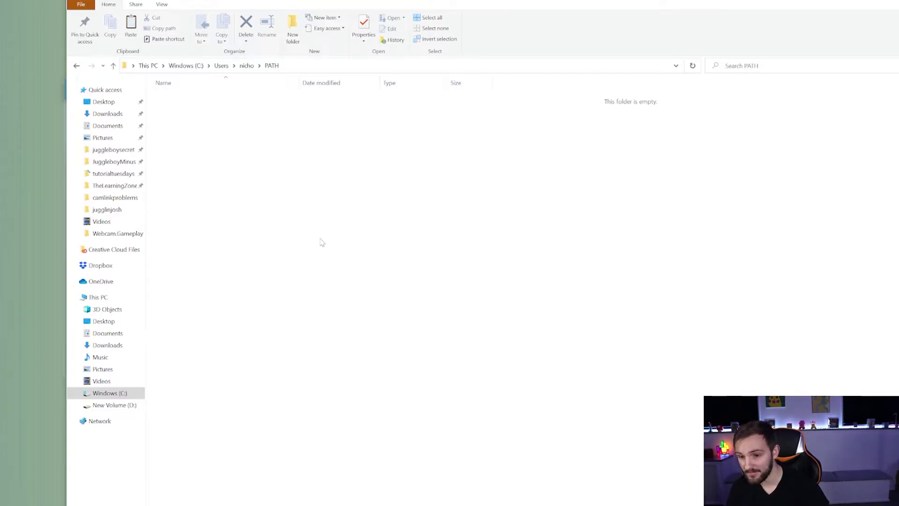
right_click(322, 242)
left_click(354, 309)
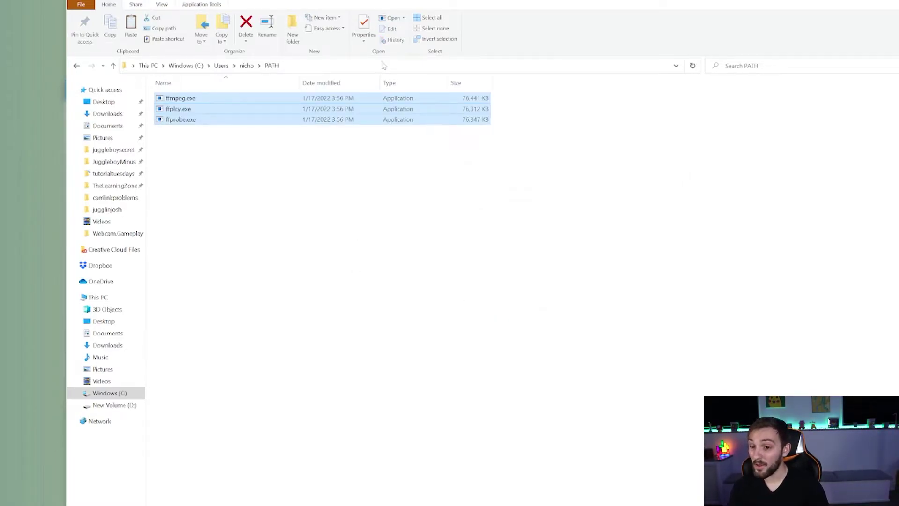
right_click(416, 69)
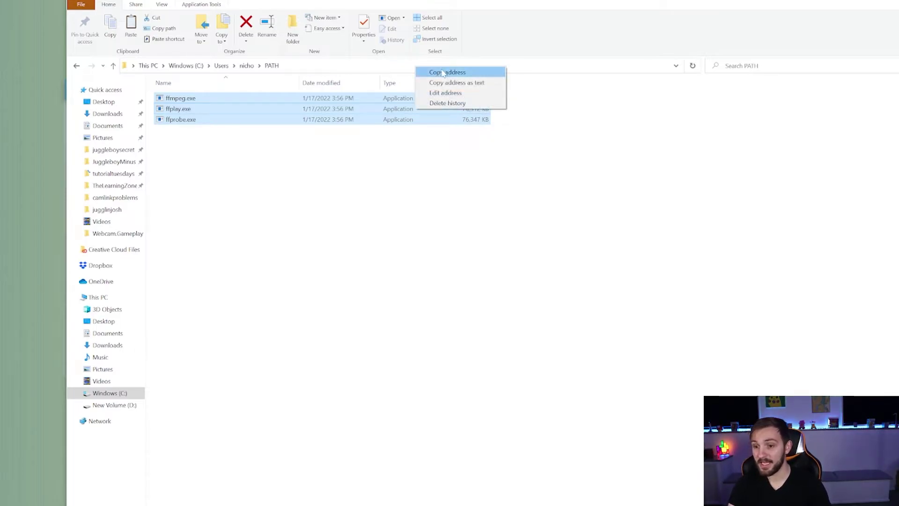
left_click(443, 72)
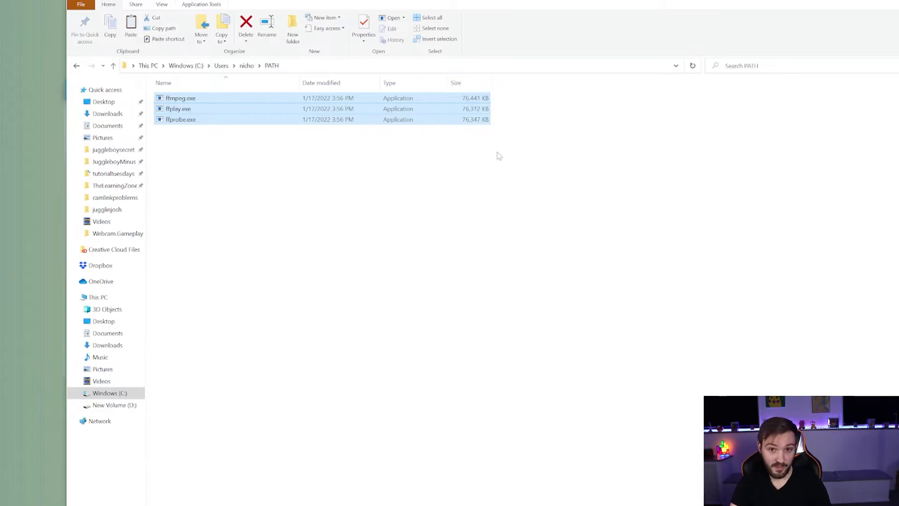
left_click(622, 255)
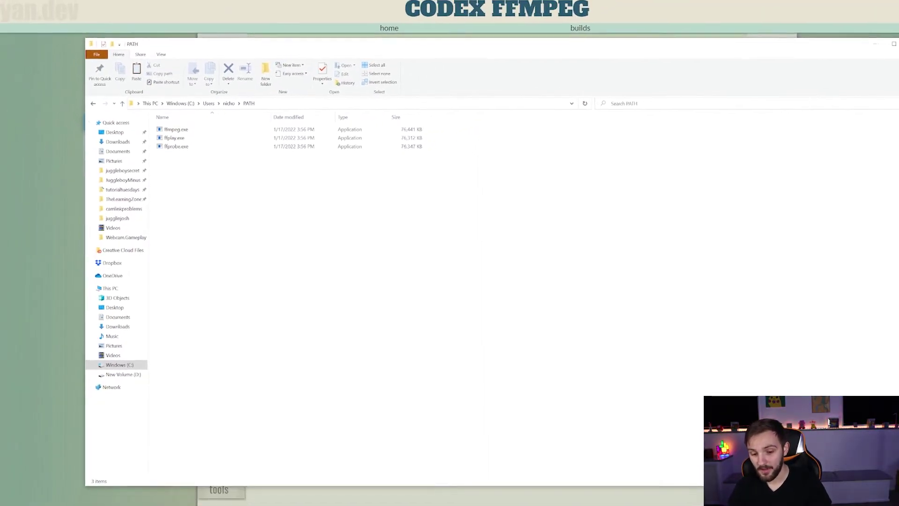
Search 'path' to reach System Properties, open Environment Variables and select the user Path variable
key("super")
type("path")
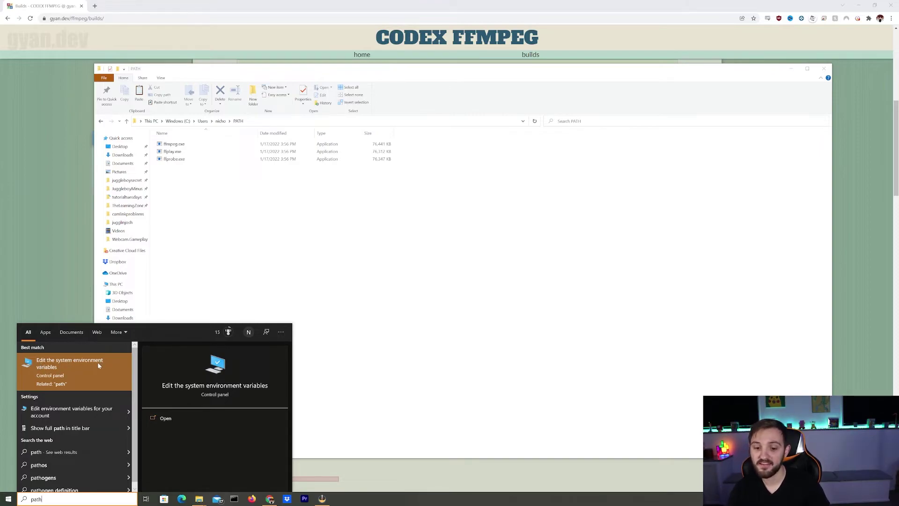
left_click(85, 370)
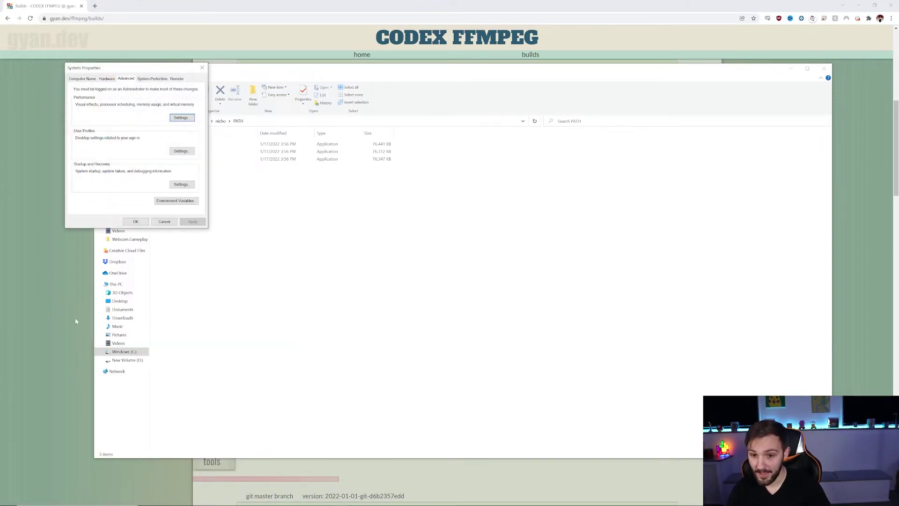
left_click_drag(119, 70, 106, 96)
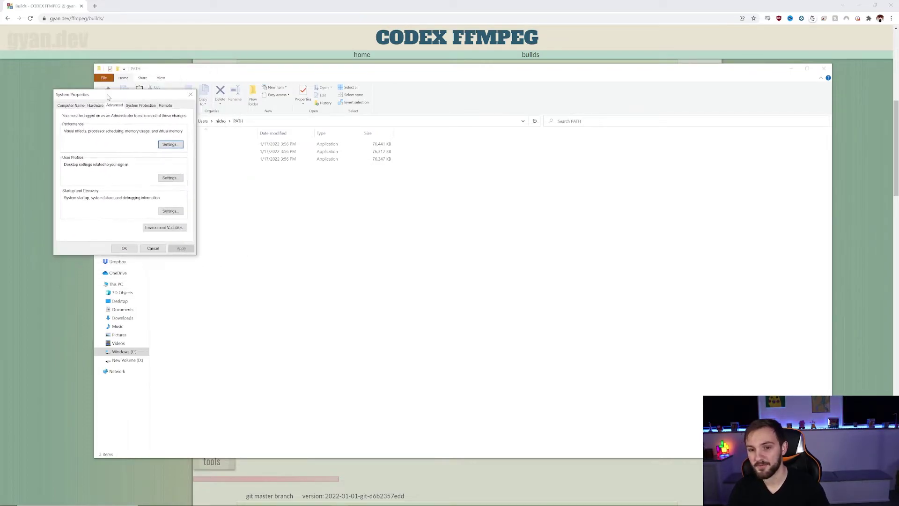
left_click(203, 290)
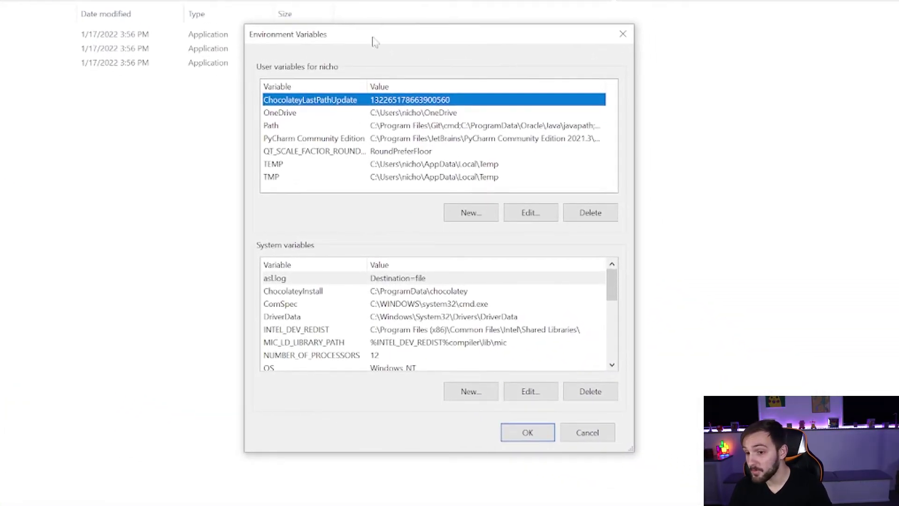
left_click(316, 126)
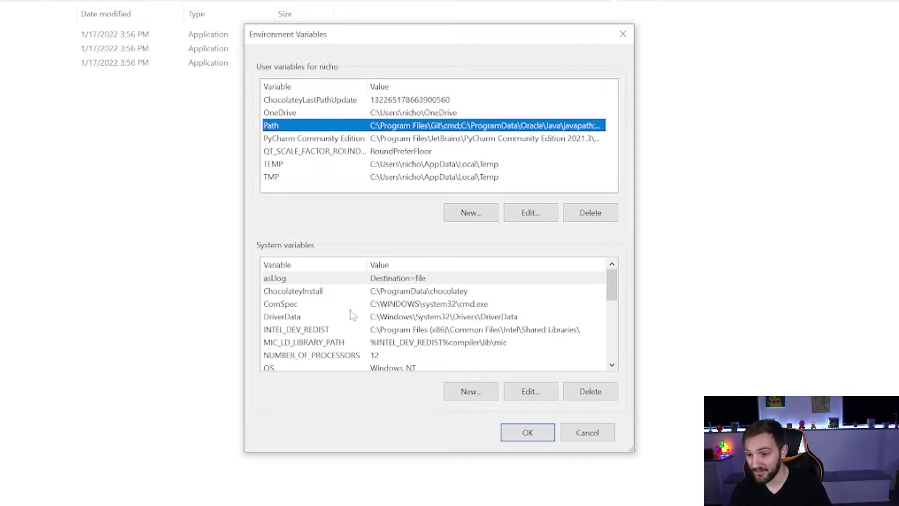
scroll(350, 315, "down", 2)
scroll(350, 314, "up", 2)
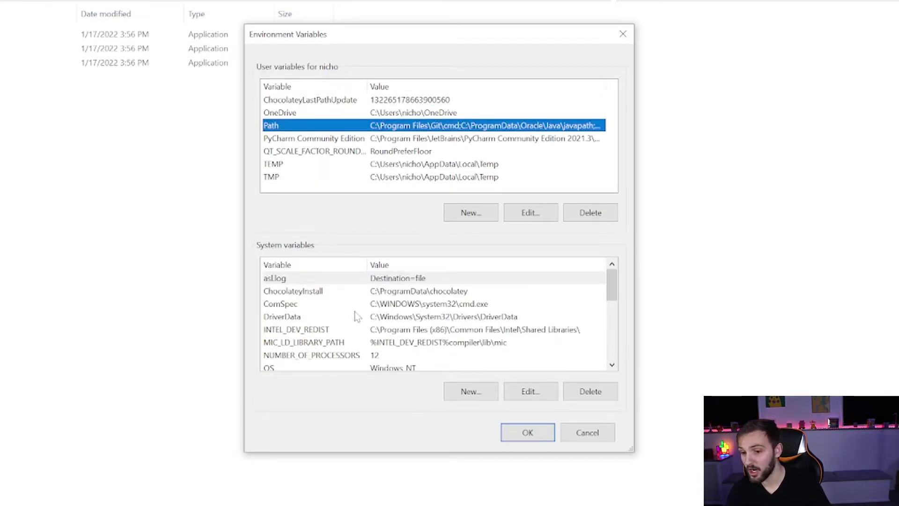
scroll(355, 315, "down", 5)
left_click(302, 293)
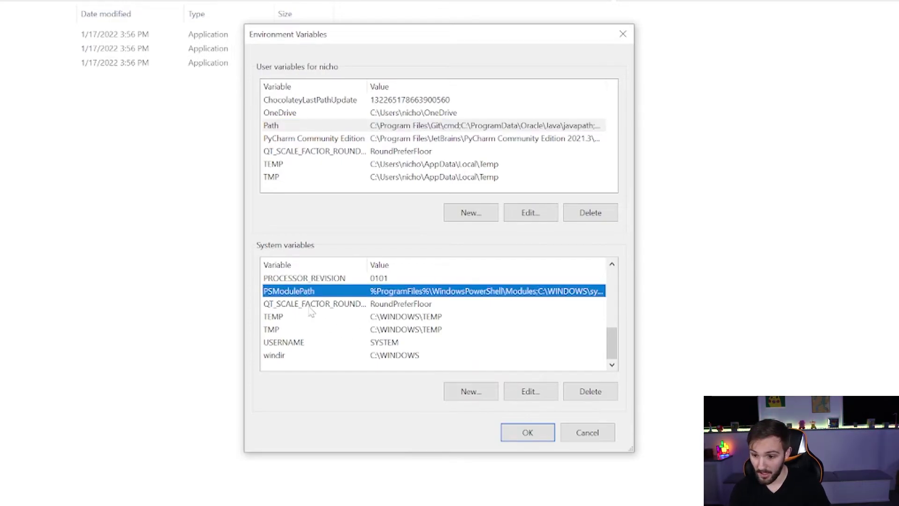
scroll(333, 316, "up", 5)
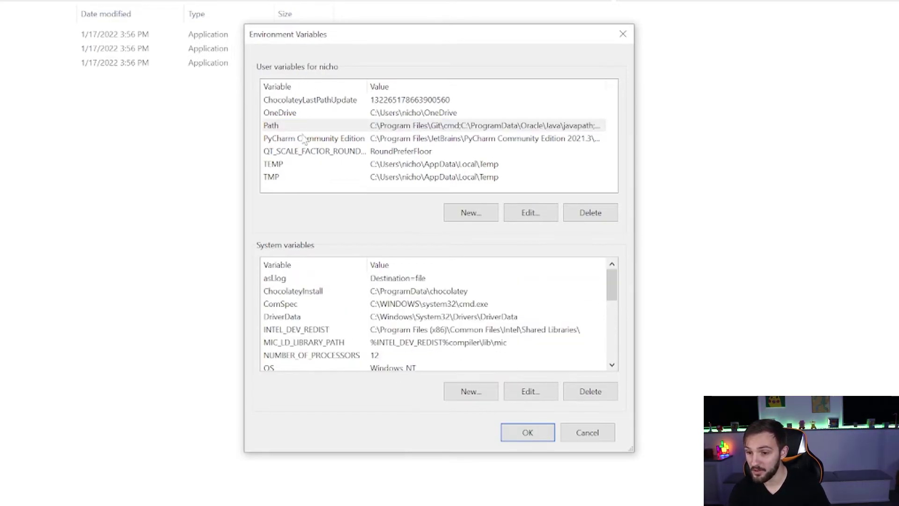
left_click(395, 128)
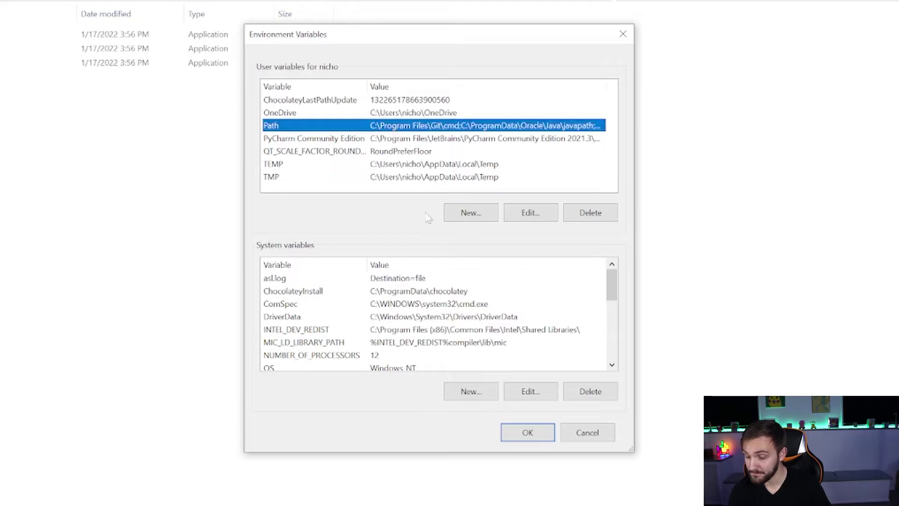
Edit the user Path variable and paste the PATH folder's address as a new entry
left_click(532, 212)
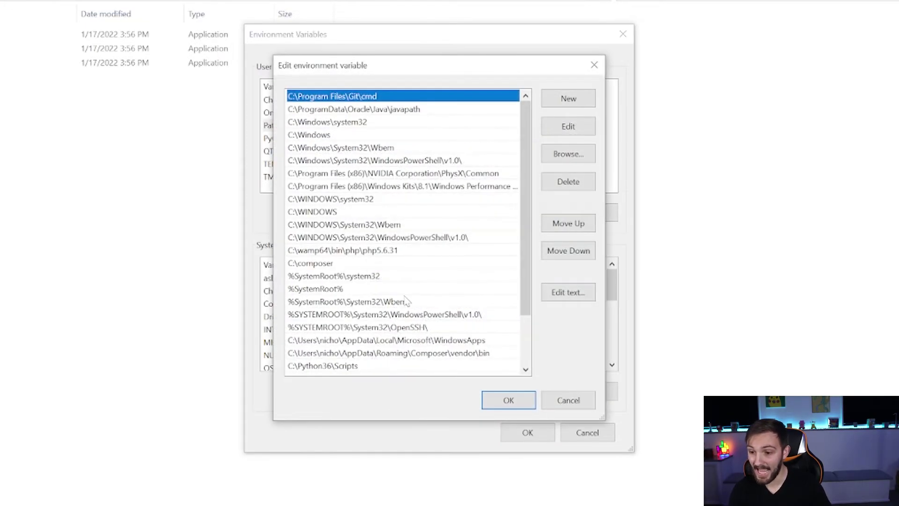
left_click(563, 100)
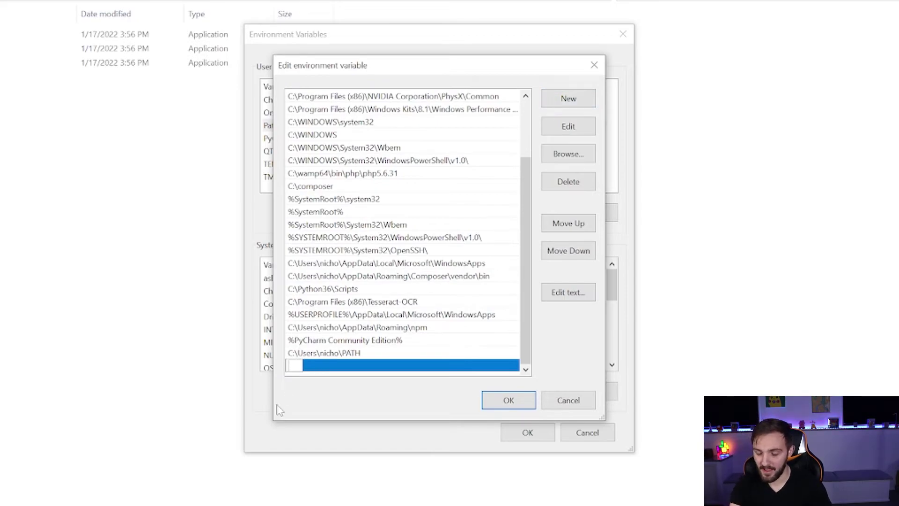
right_click(295, 367)
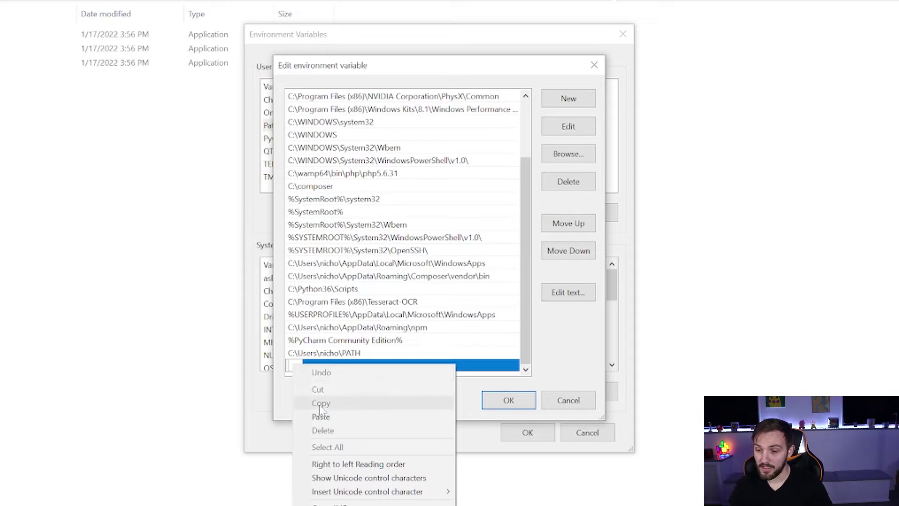
left_click(328, 418)
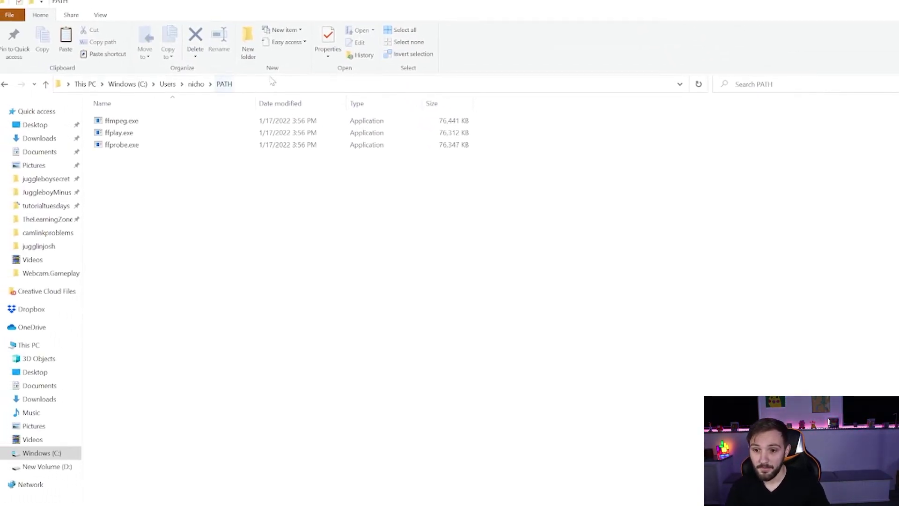
Copy the PATH folder address as text, then confirm the user Path edit with OK everywhere
right_click(336, 92)
left_click(366, 102)
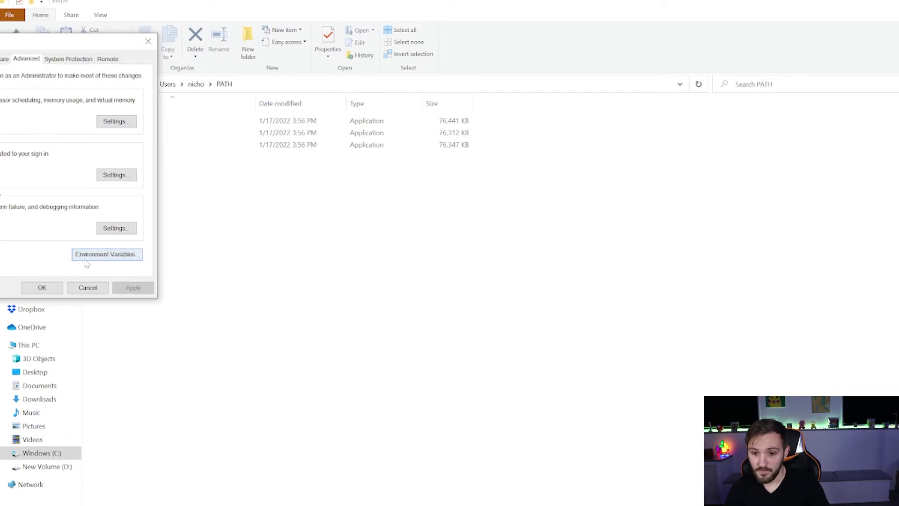
left_click(94, 256)
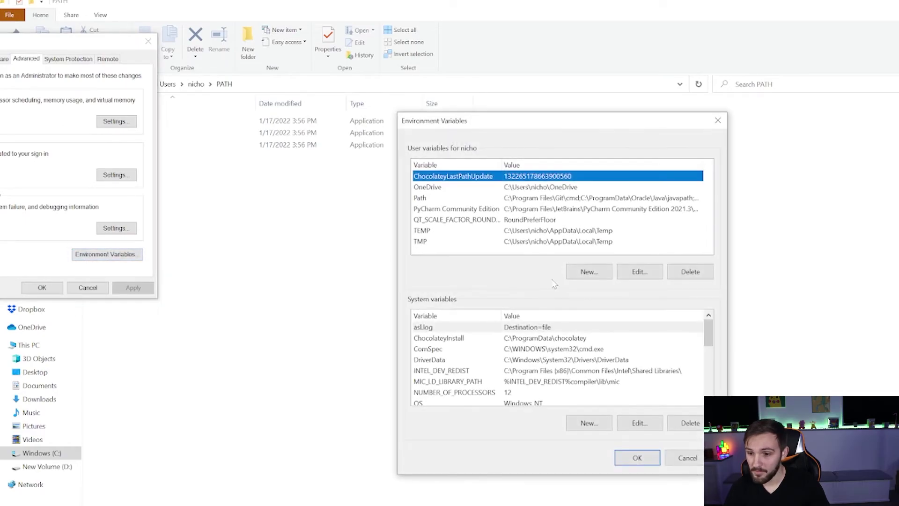
left_click(457, 198)
left_click(640, 272)
scroll(547, 396, "down", 5)
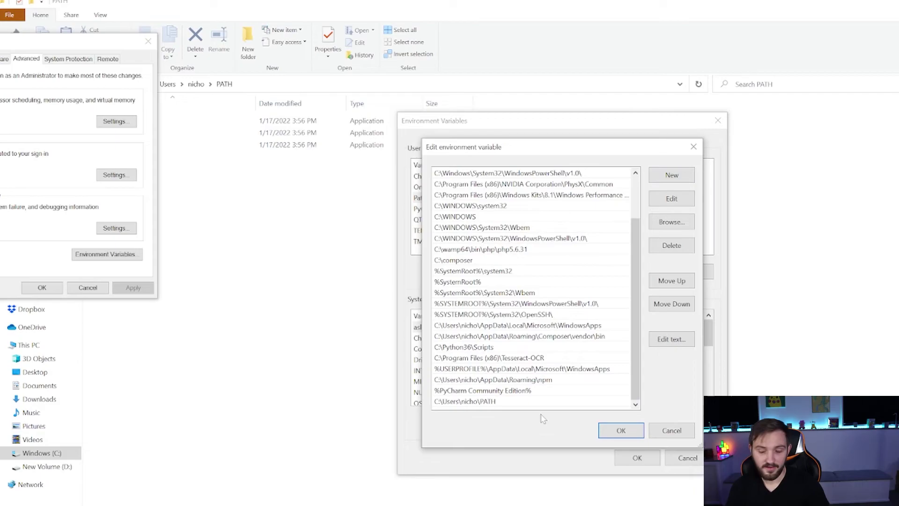
left_click(619, 431)
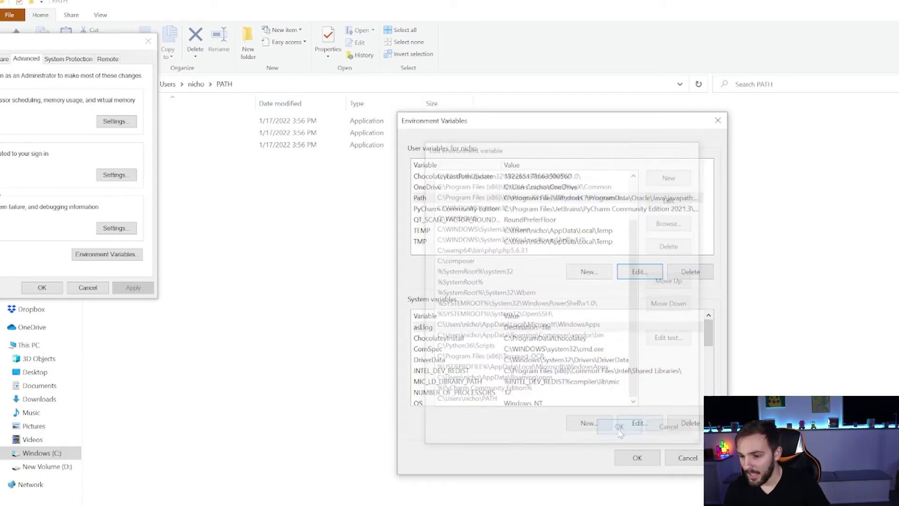
left_click(632, 461)
left_click(40, 290)
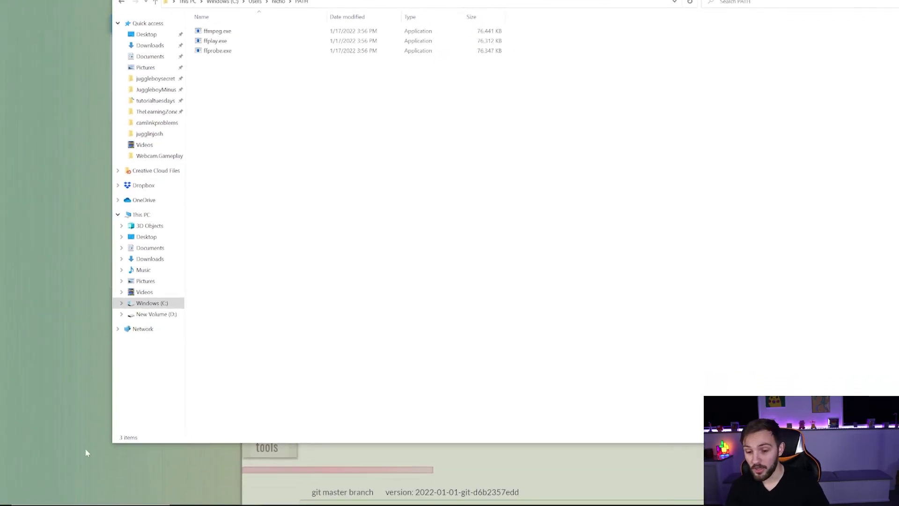
Launch Command Prompt via a 'cmd' search and run ffmpeg to show 5.0-essentials_build details
left_click(86, 496)
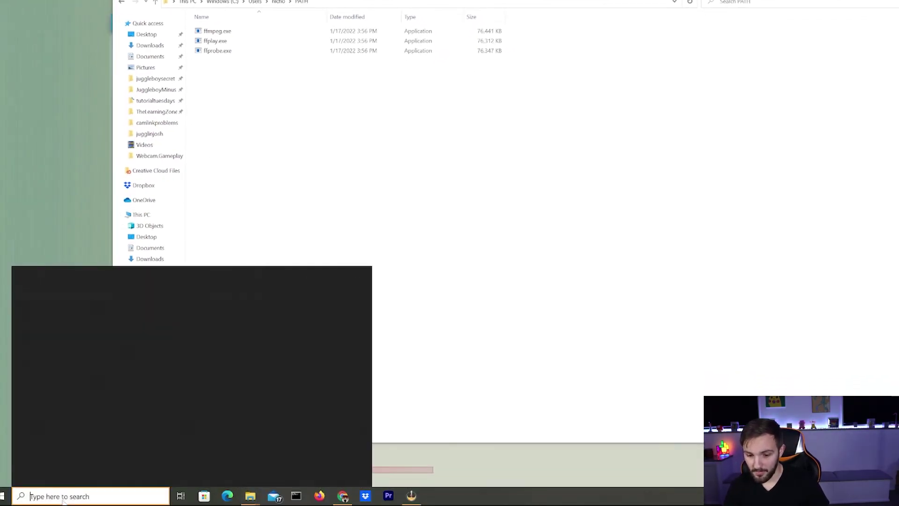
type("cmd")
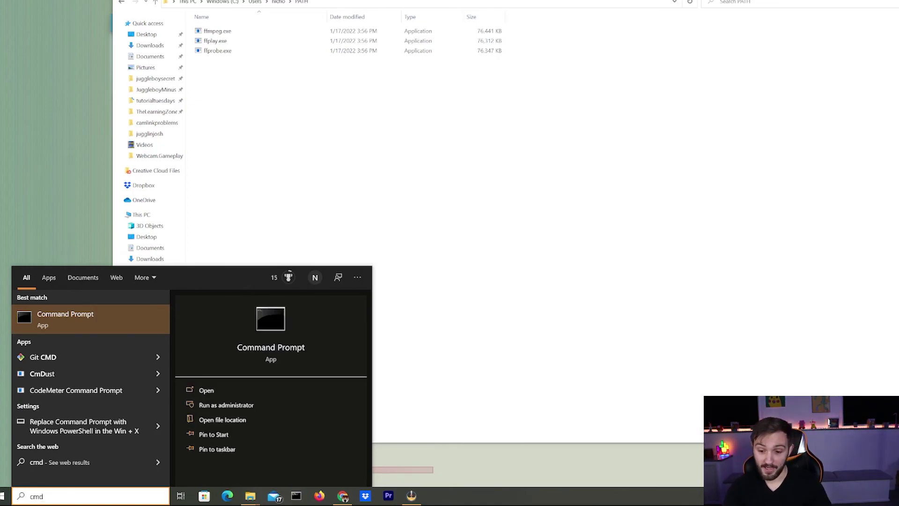
key("Return")
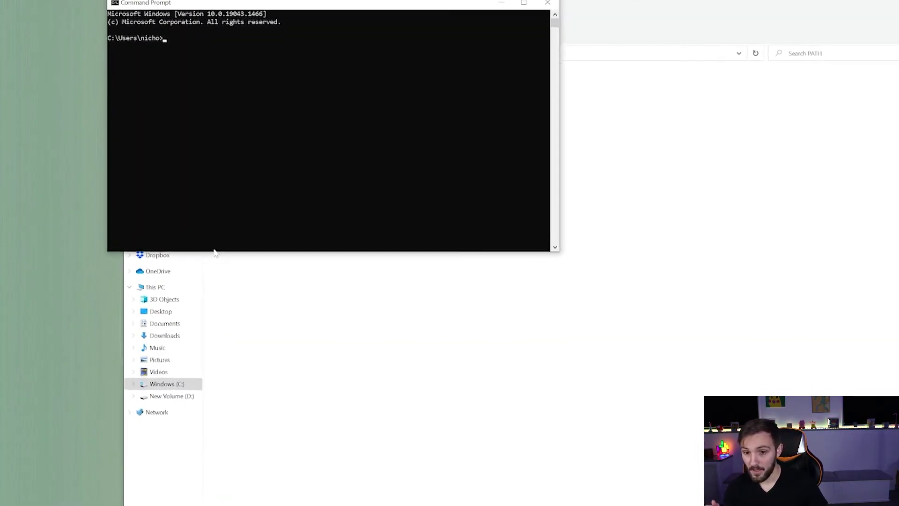
left_click(230, 121)
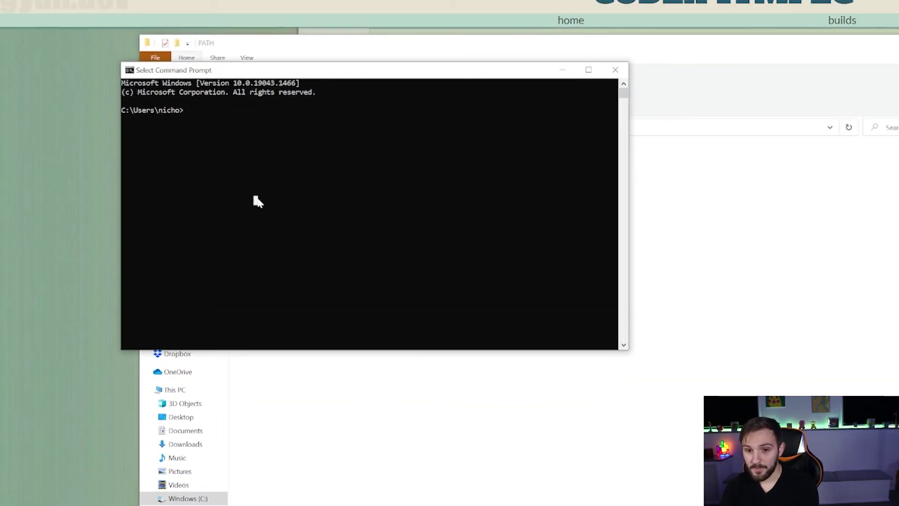
type("ffmpeg")
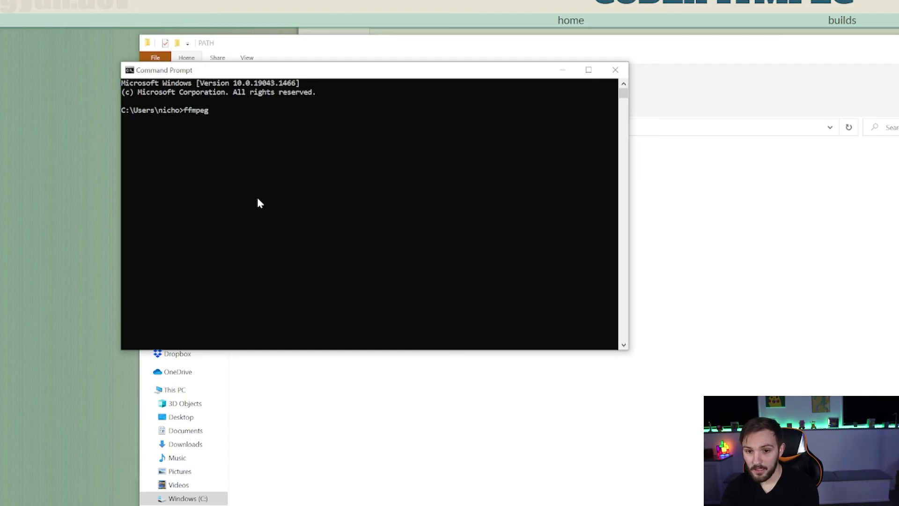
key("Return")
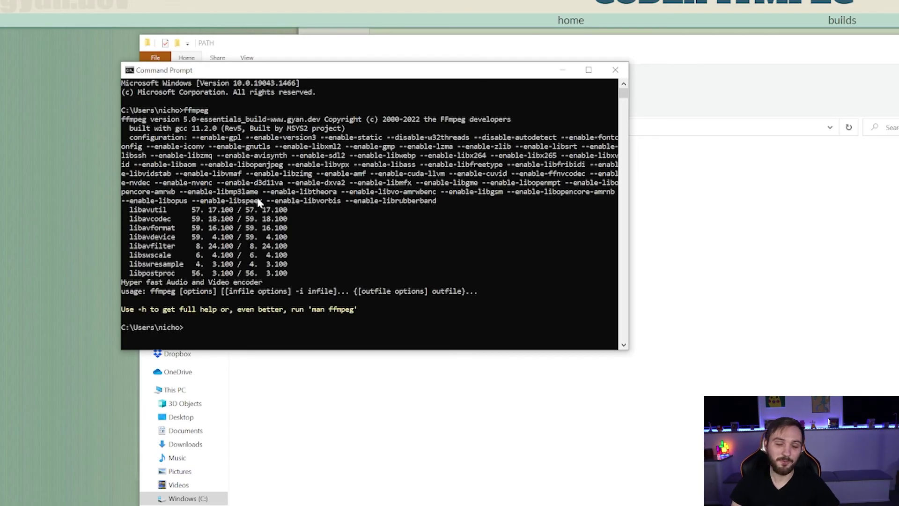